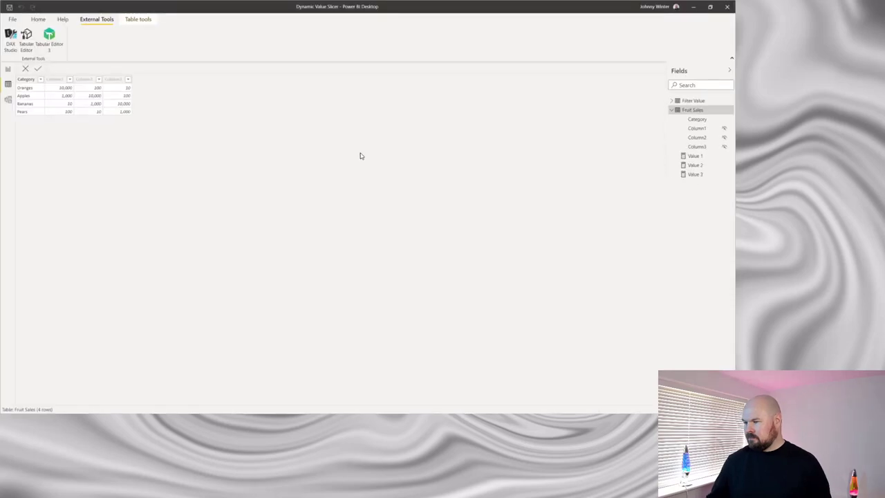
Step: In the report view, examine the DAX formula of Filter Measure in the Filter Value table, and leave it unedited
click(7, 71)
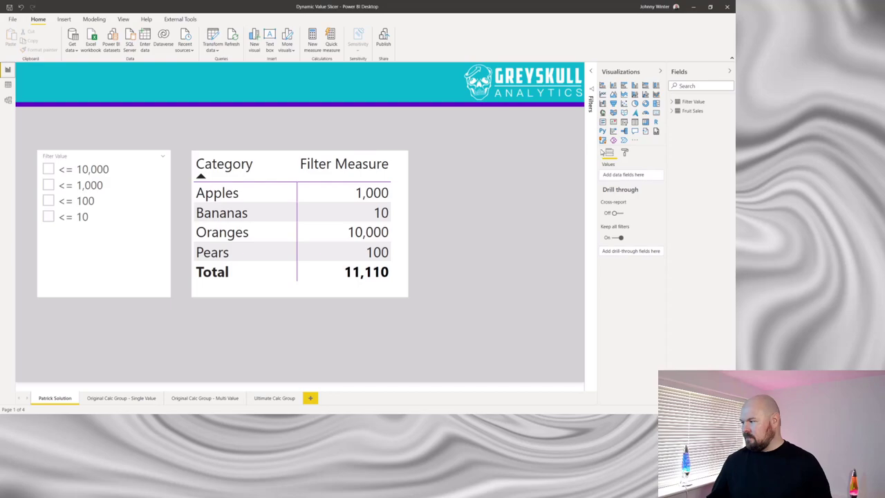
click(672, 102)
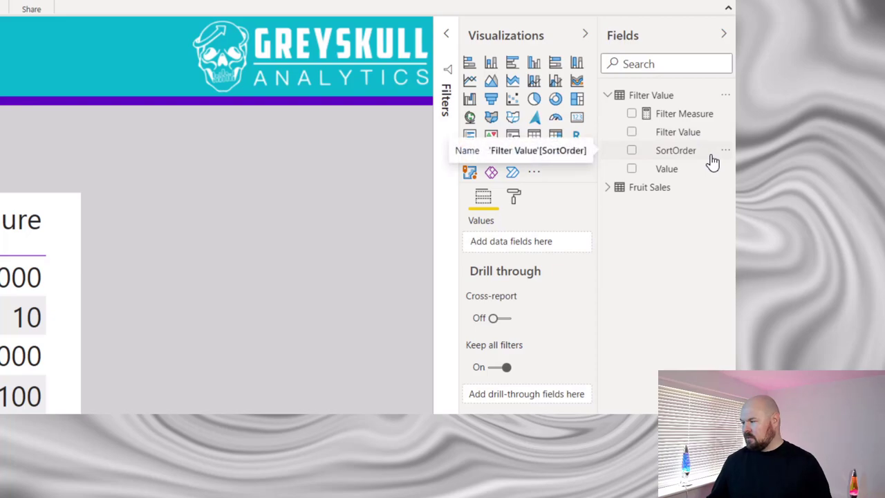
click(711, 119)
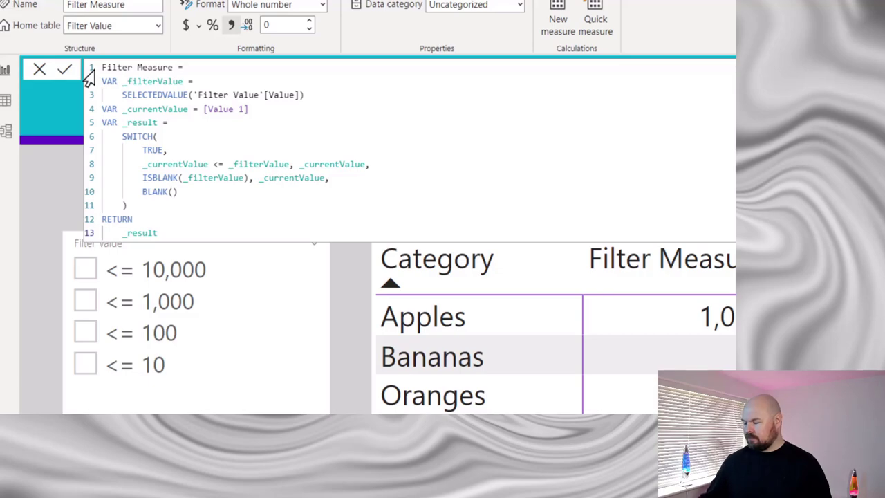
key(Escape)
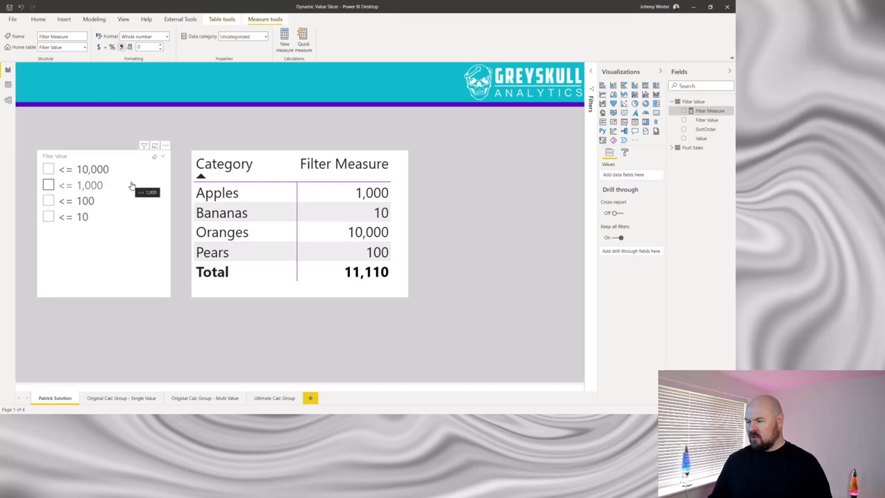
Step: Test the slicer on the Filter Measure matrix with <= 10,000, <= 1,000, <= 100 and <= 10, ending on <= 10,000
click(48, 170)
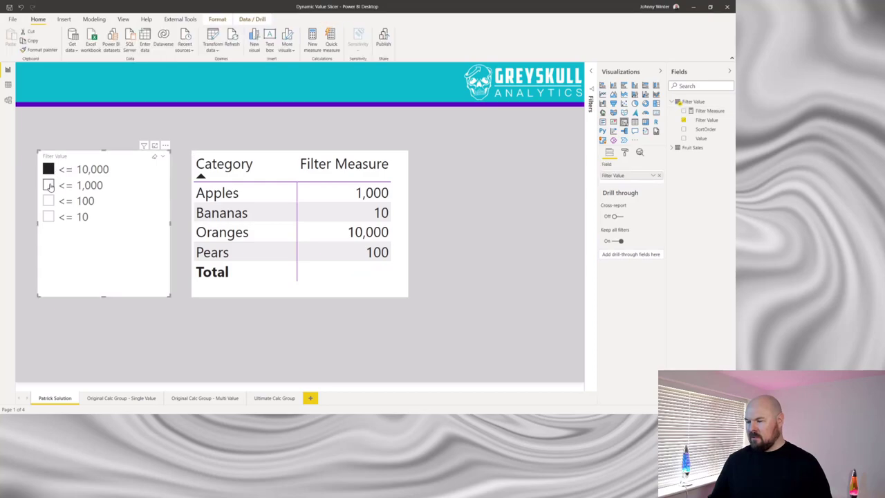
click(49, 186)
click(49, 200)
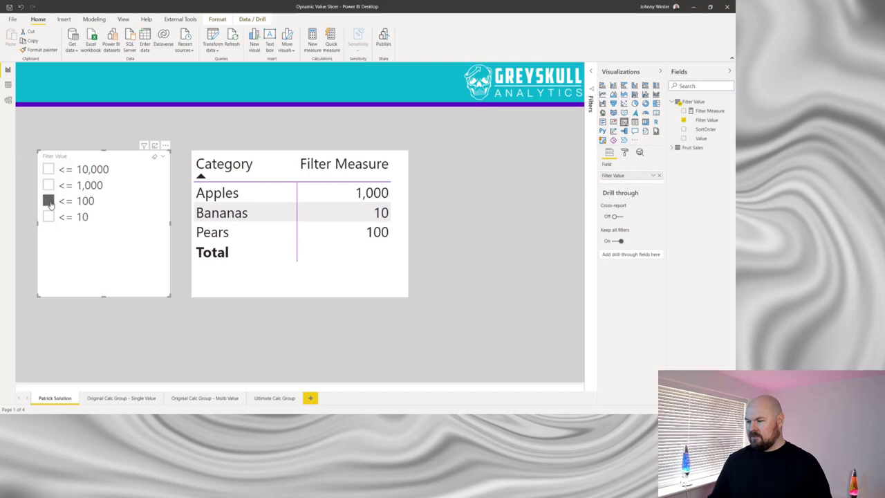
click(49, 217)
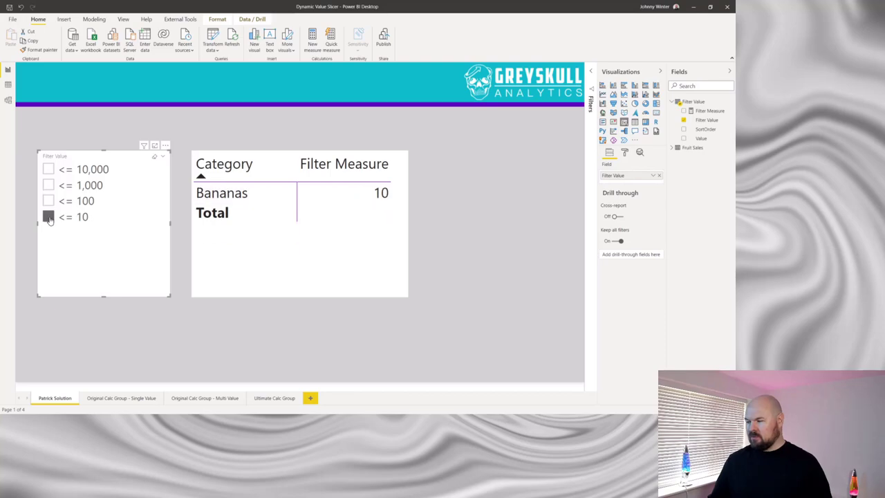
click(48, 170)
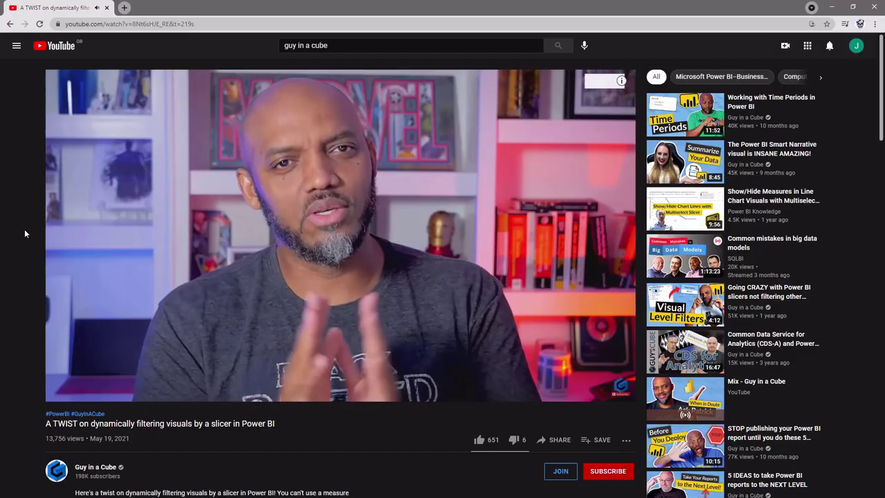
Step: Switch to the browser and look through the YouTube page of the Guy in a Cube video on dynamically filtering visuals by a slicer
scroll(24, 234, down, 2)
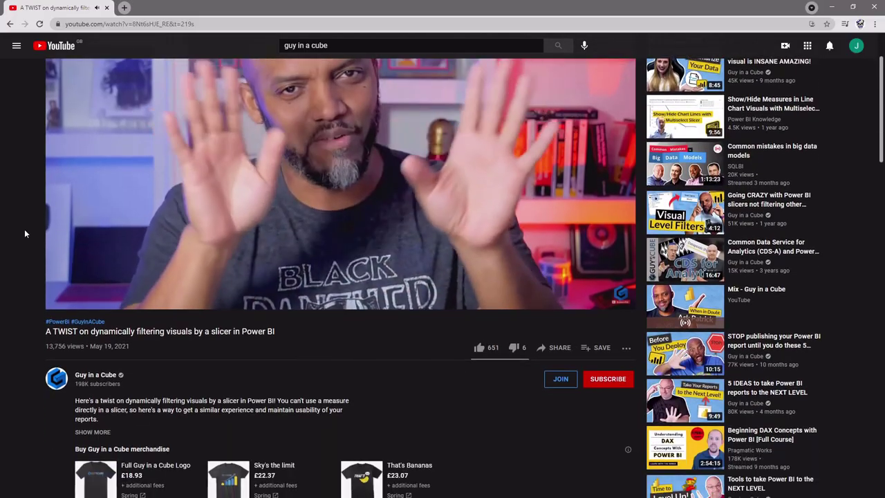
scroll(25, 234, down, 5)
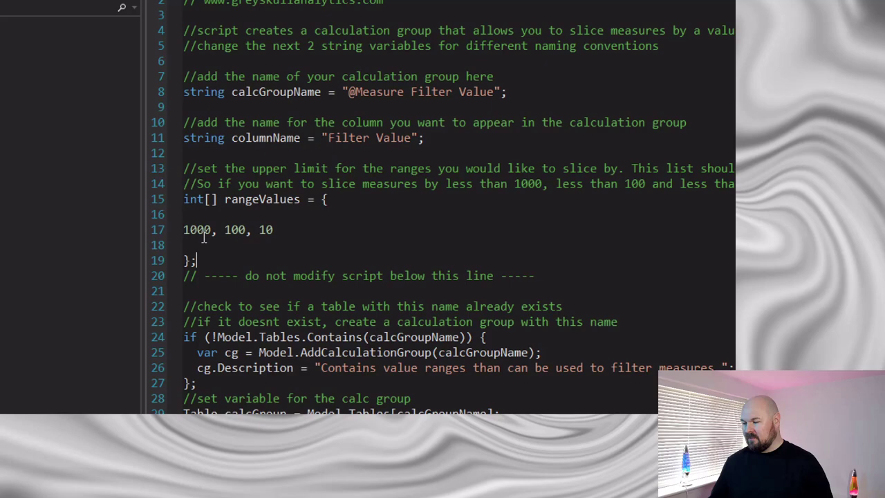
Step: In the Tabular Editor calculation group script, add 10000 as the first of the rangeValues and run the script
click(183, 229)
text(10000)
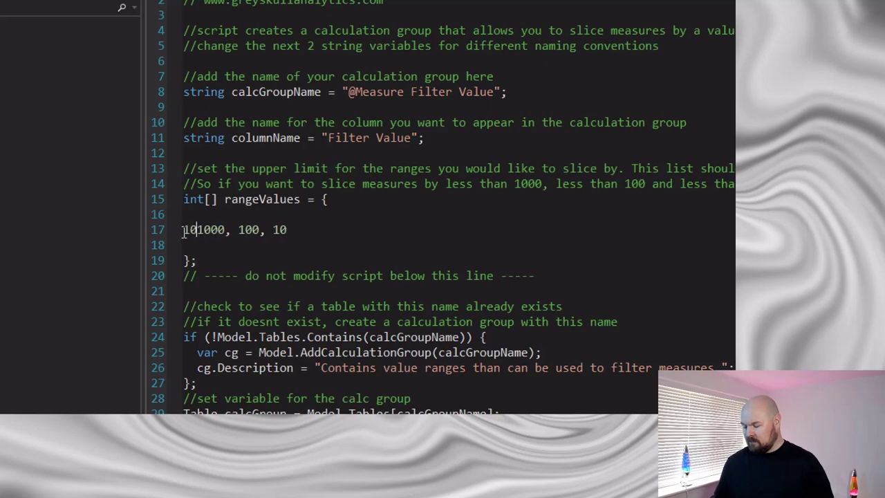
text(,)
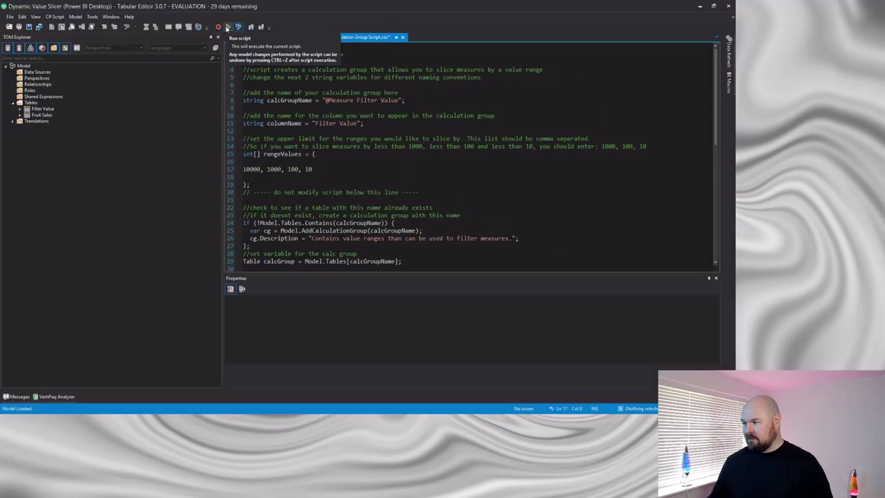
click(228, 27)
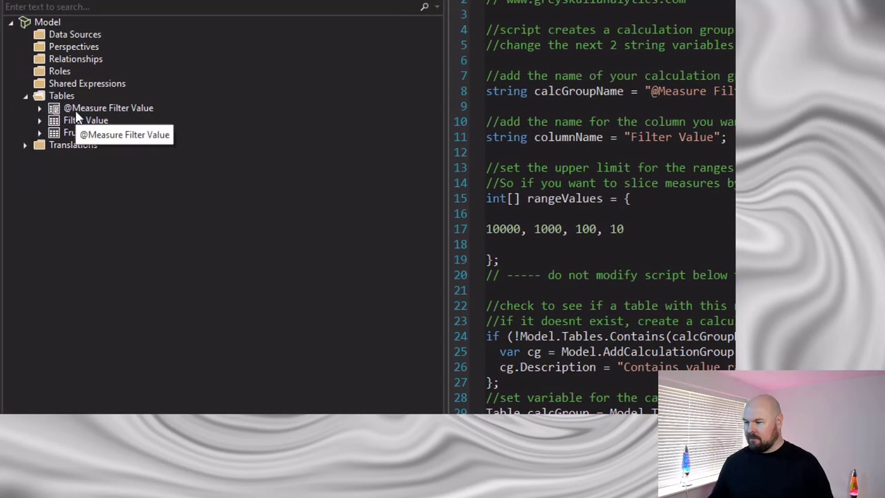
click(40, 108)
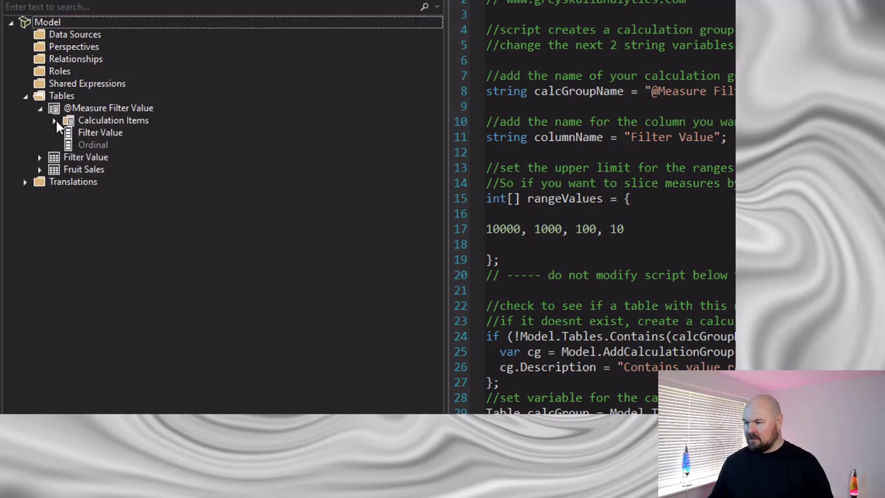
click(54, 121)
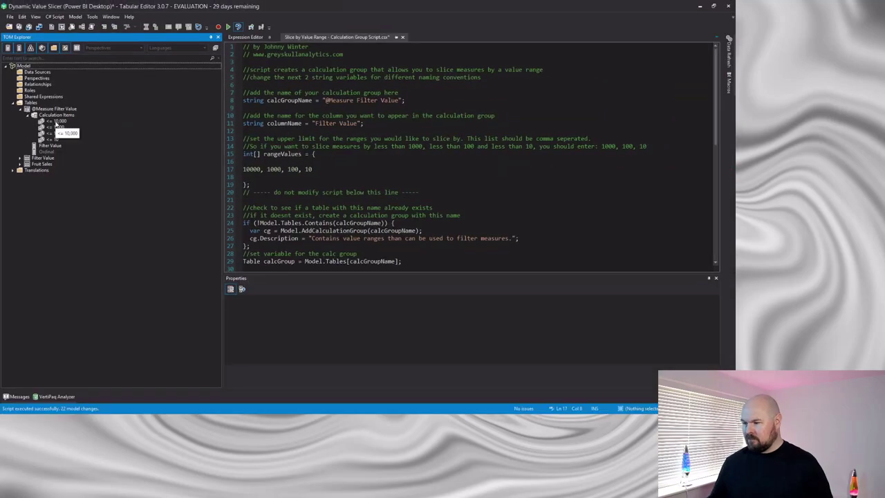
click(56, 123)
click(237, 38)
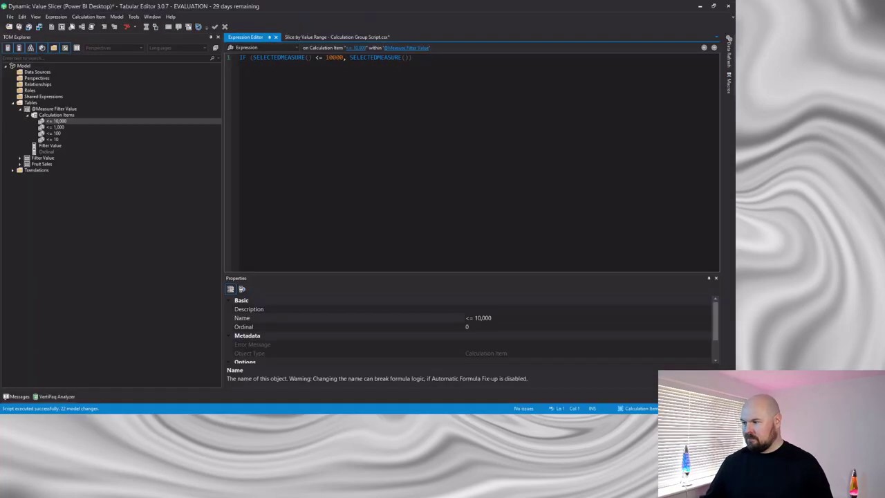
Step: Save the calculation group back to the model and refresh the calculation groups in the Power BI report
click(29, 27)
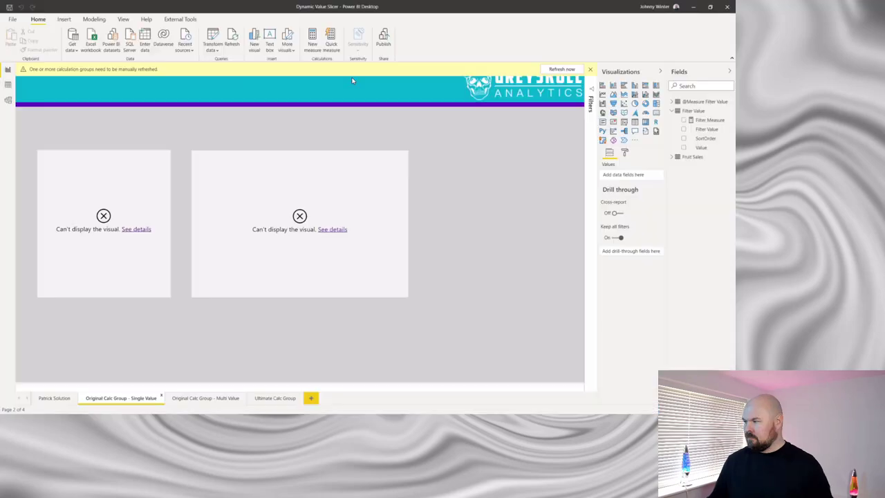
click(561, 69)
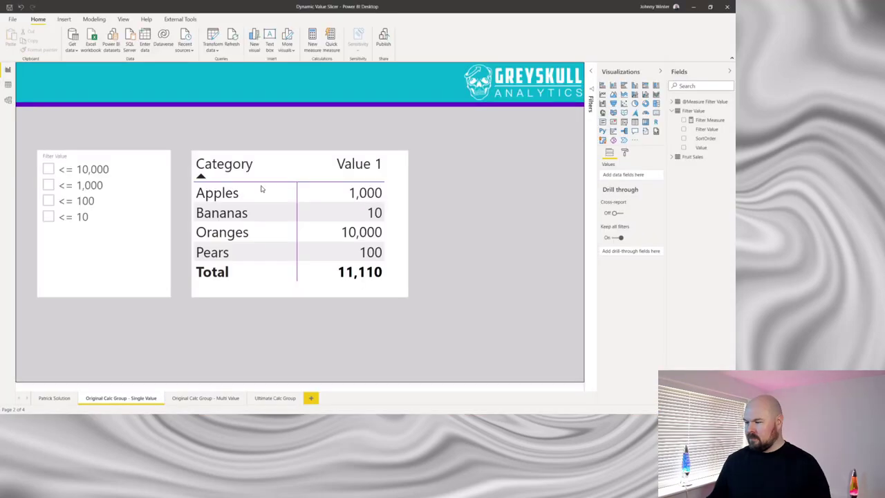
click(166, 294)
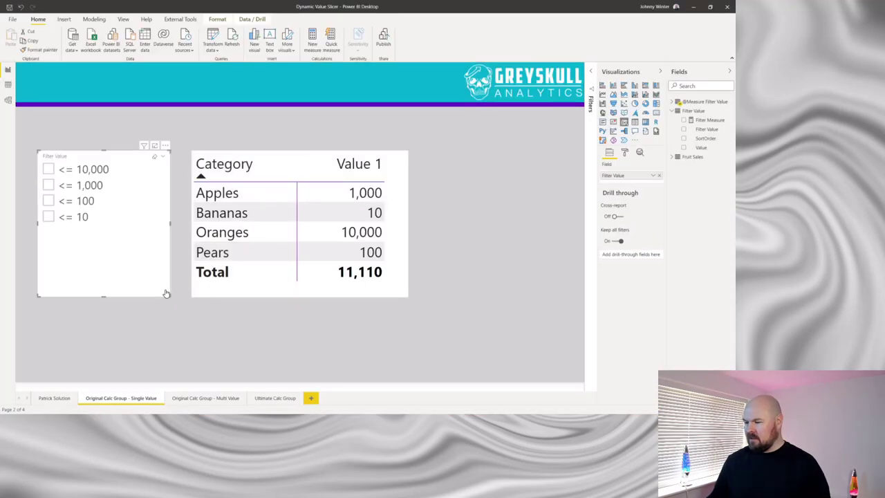
click(672, 102)
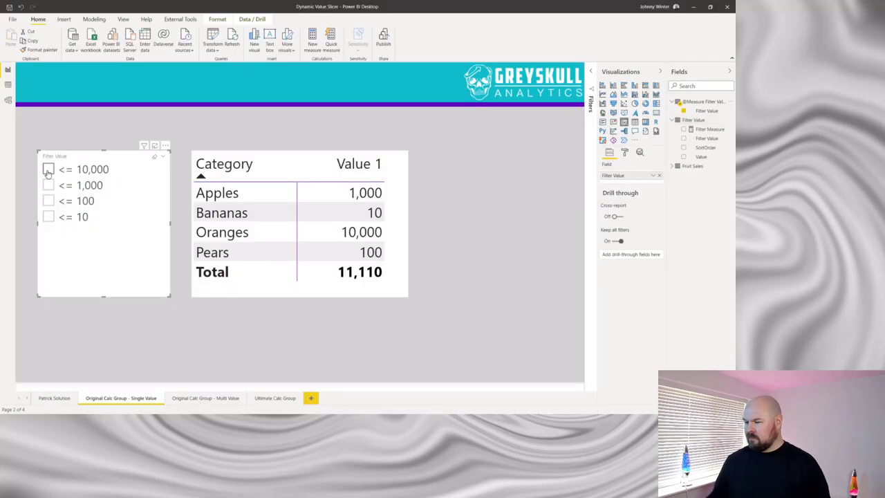
click(48, 169)
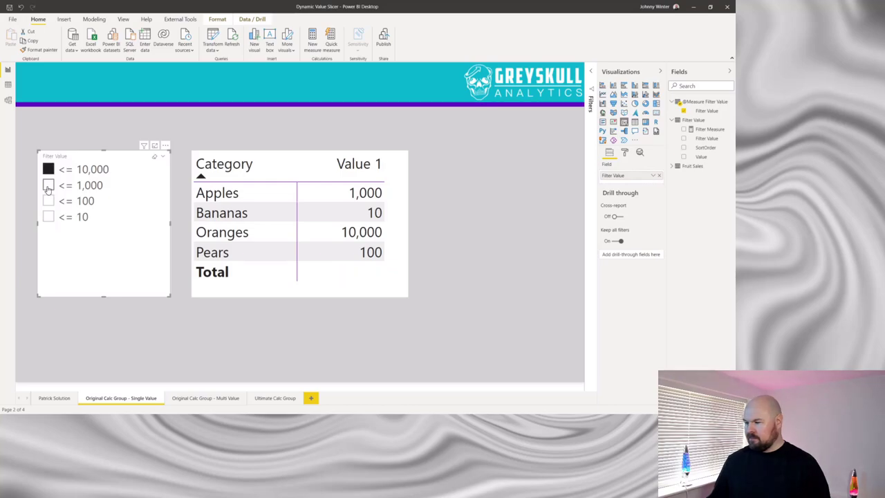
click(48, 185)
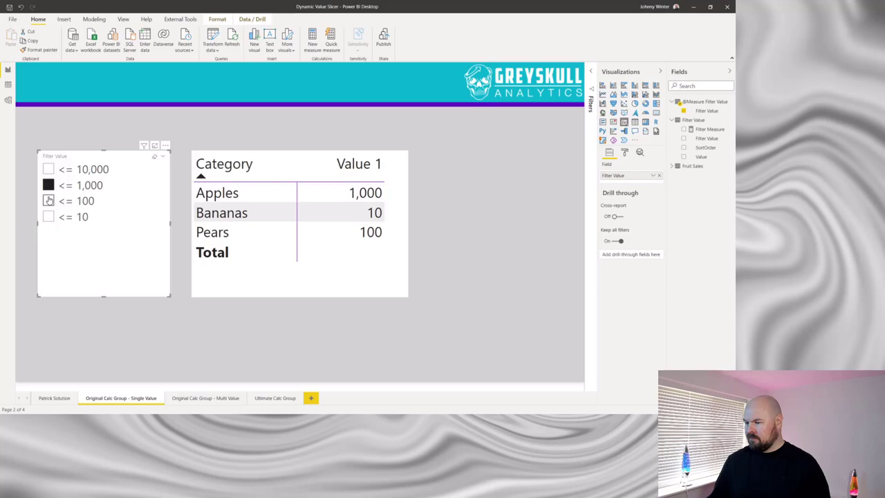
click(48, 201)
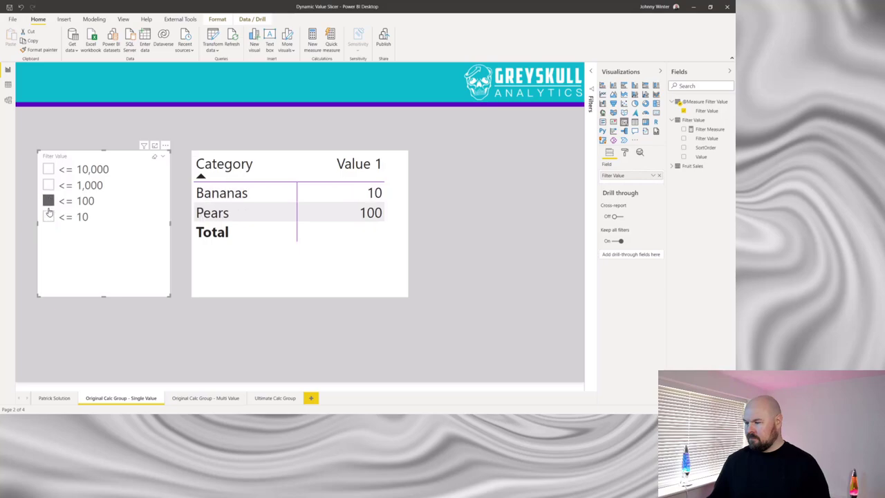
click(49, 217)
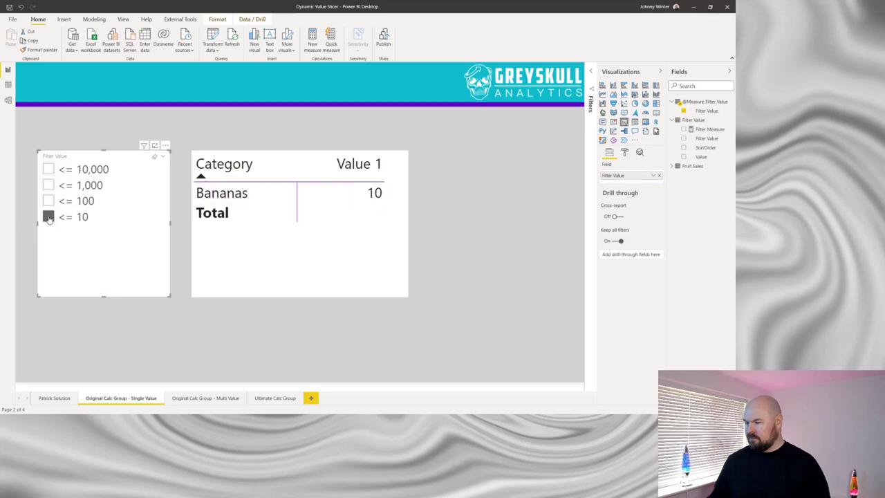
click(48, 169)
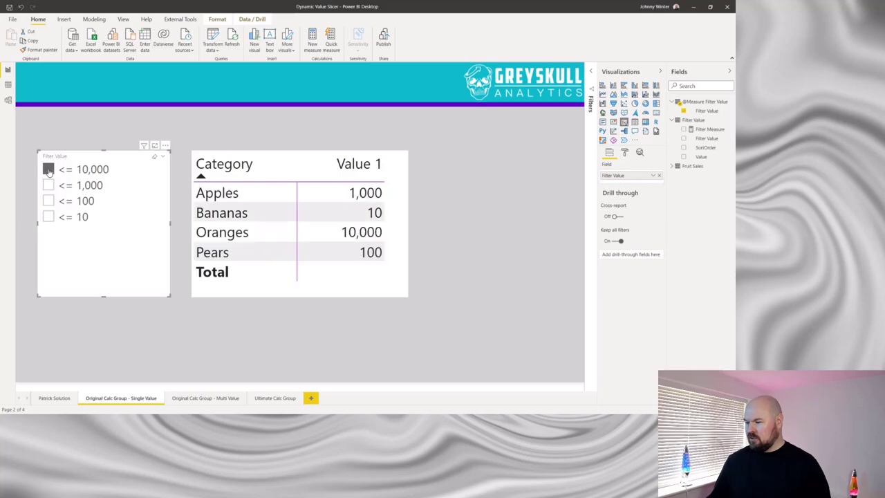
Step: Replace Value 1 with the Value 2 measure from Fruit Sales in the matrix values
click(380, 293)
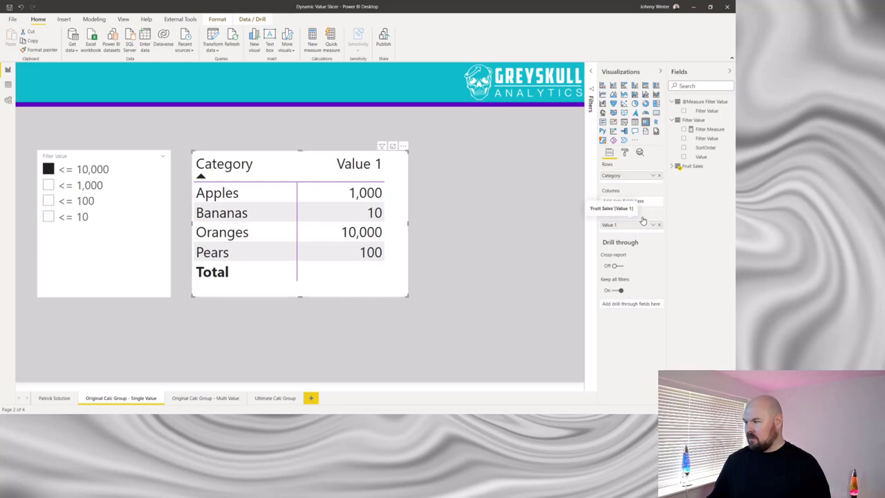
click(675, 168)
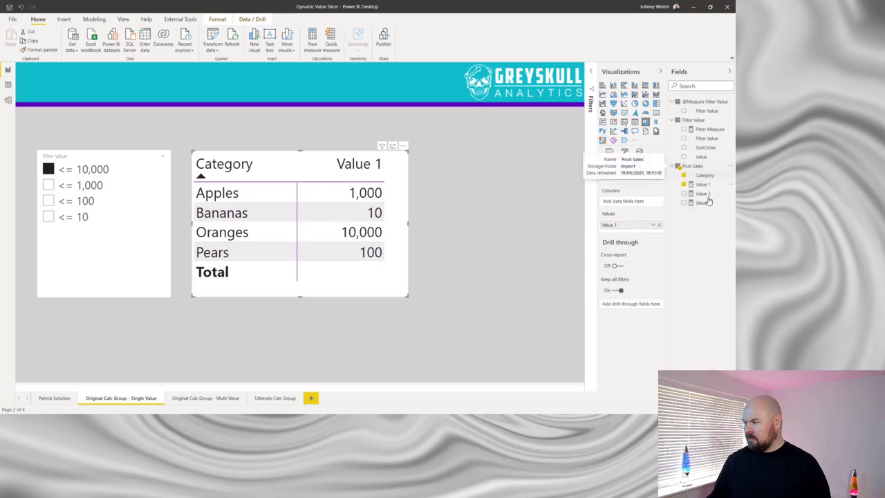
drag(708, 200, 642, 226)
drag(634, 227, 635, 226)
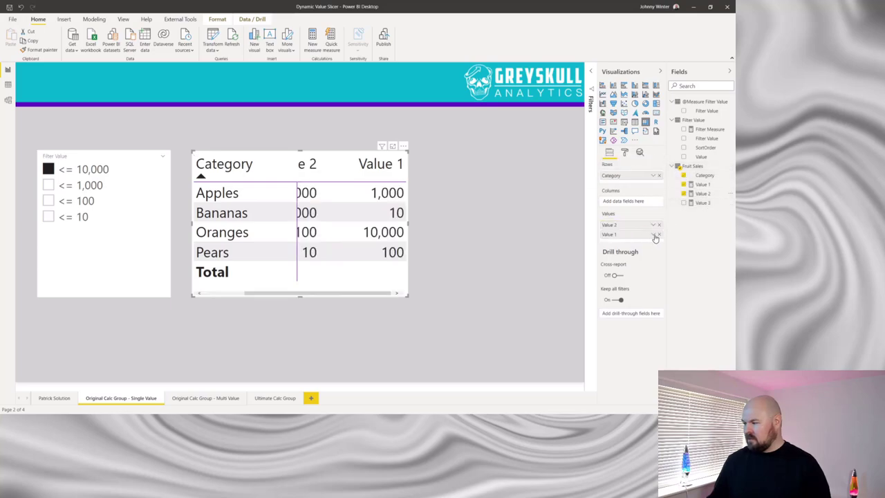
click(659, 234)
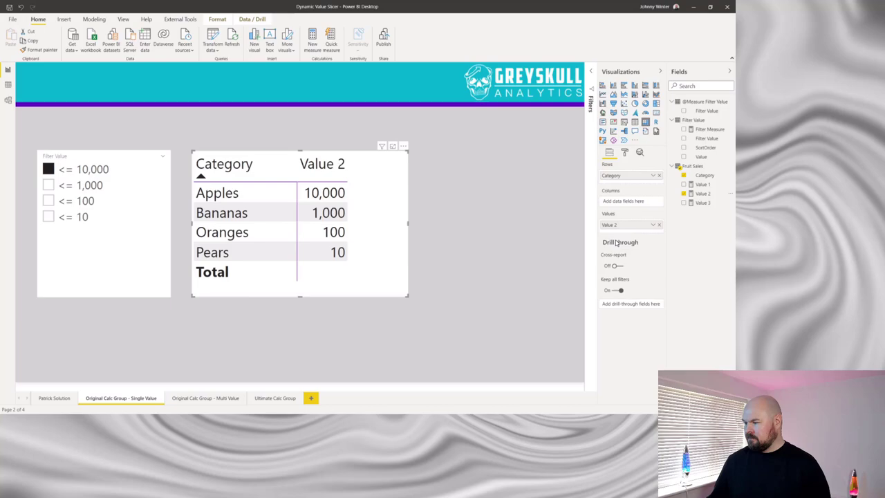
Step: Test the slicer on the Value 2 matrix with <= 1,000, <= 100 and <= 10, ending on <= 10,000
click(49, 186)
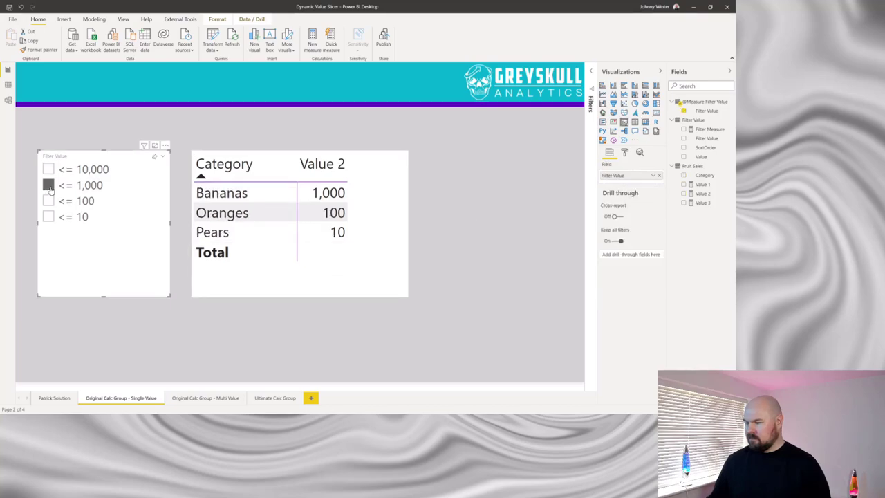
click(48, 201)
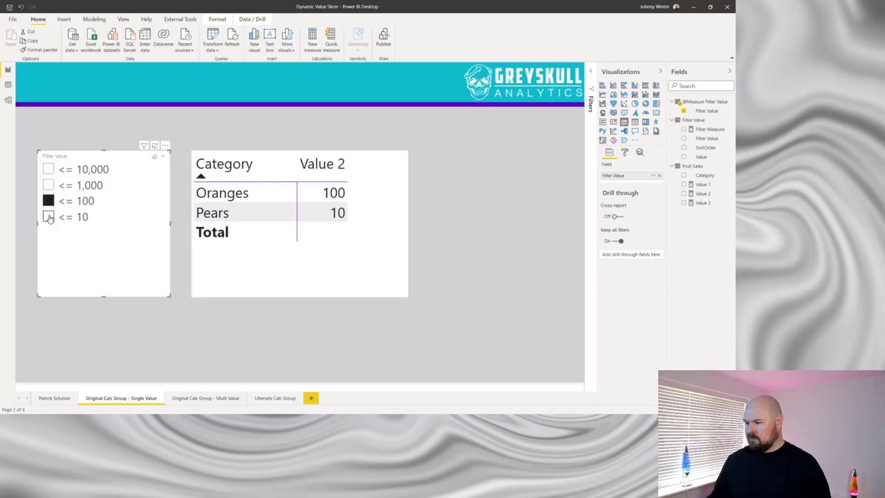
click(48, 218)
click(48, 170)
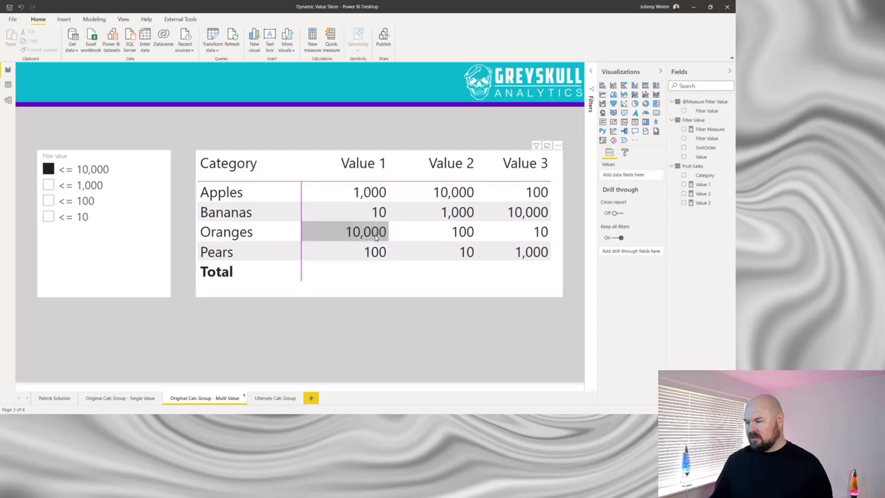
Step: On the Original Calc Group - Multi Value page, filter the three-measure matrix by <= 1,000
click(49, 185)
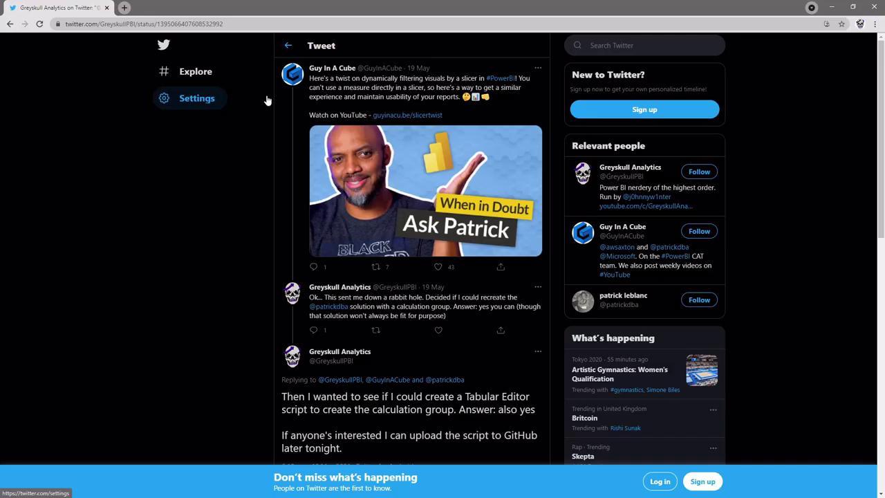
Step: Switch to the browser and read the Greyskull Analytics tweet thread about recreating the slicer solution with a calculation group
scroll(267, 100, down, 2)
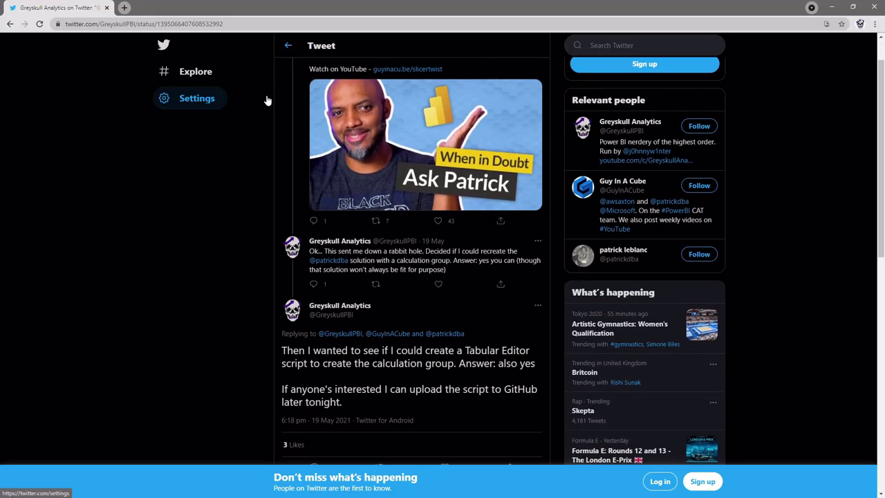
scroll(267, 100, down, 4)
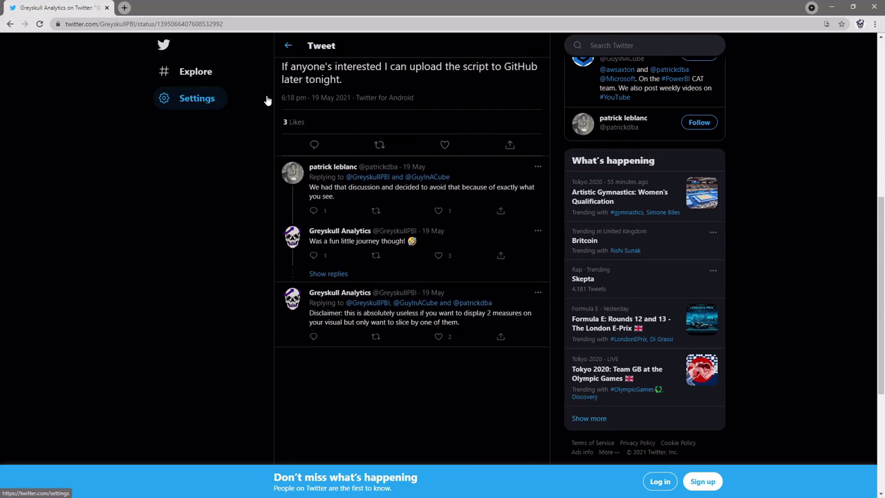
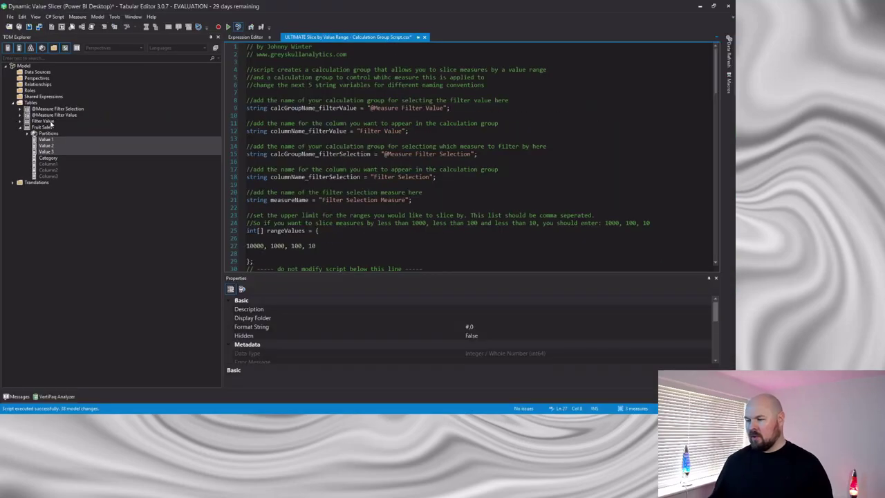
click(75, 111)
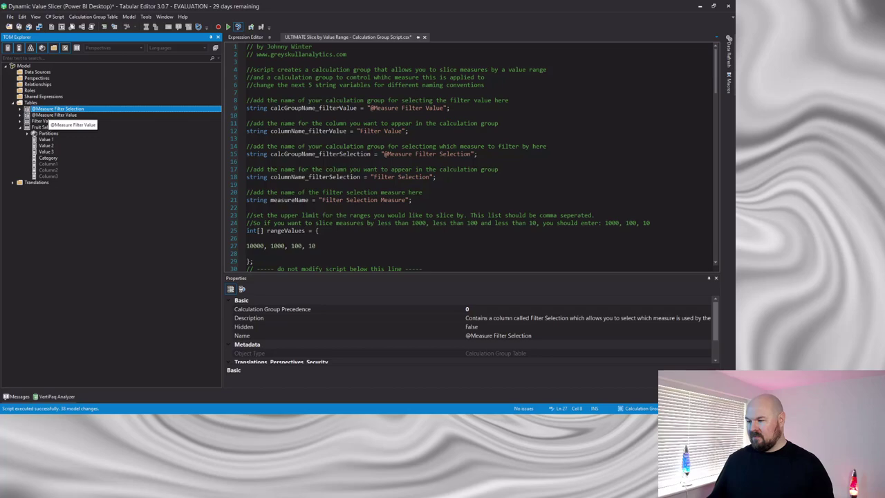
click(54, 115)
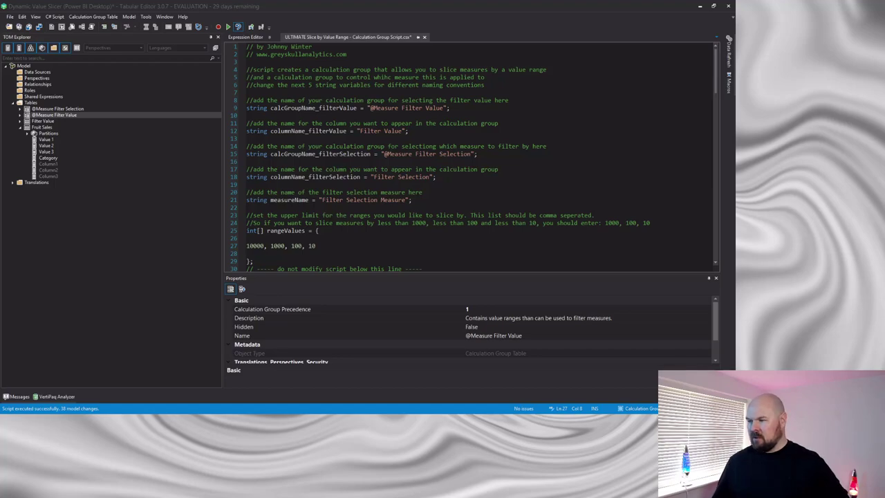
click(73, 114)
Step: Save the model changes and refresh the calculation groups in Power BI Desktop
key(ctrl+s)
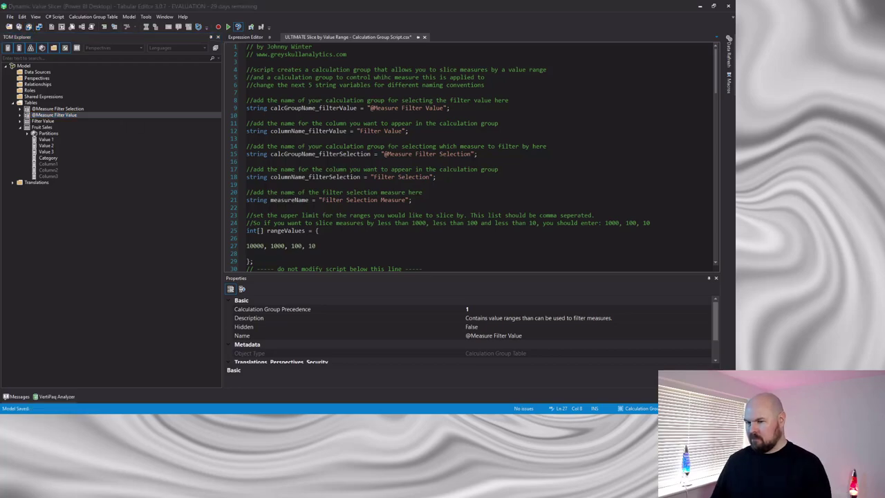
key(alt+Tab)
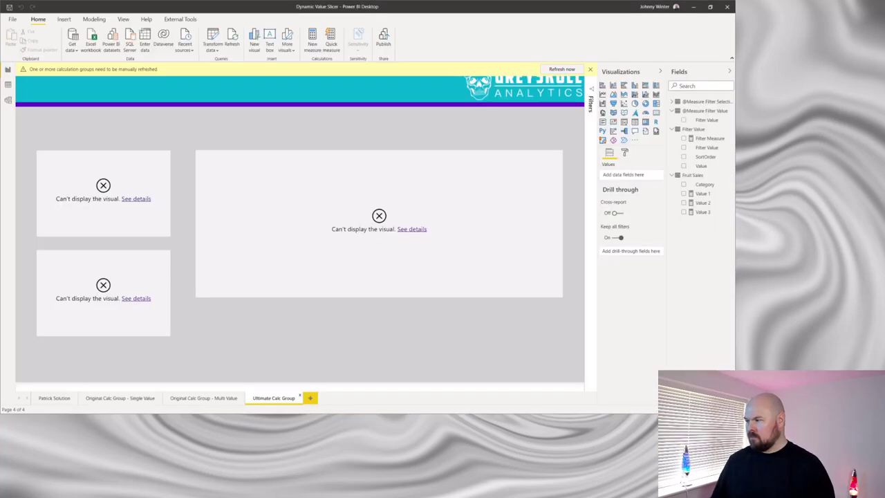
click(562, 69)
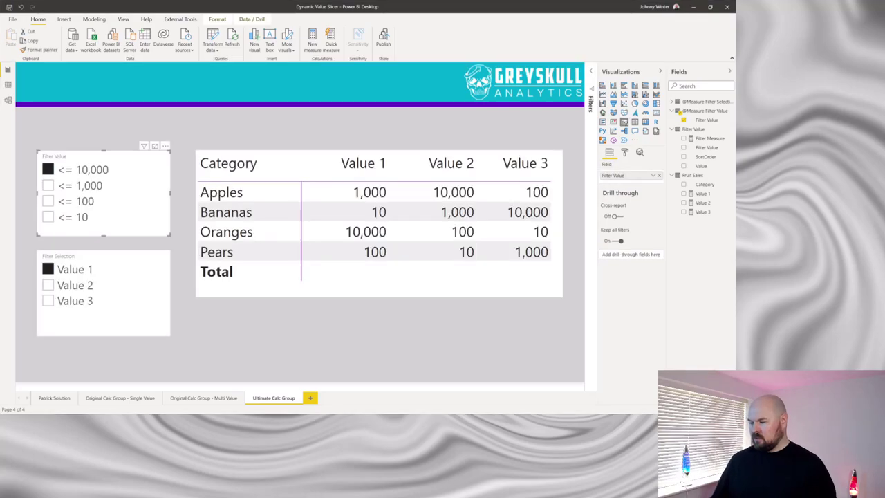
Step: On the Ultimate Calc Group page, examine the matrix's visual-level filters, especially the Filter Selection Measure condition, with its full name readable
click(415, 285)
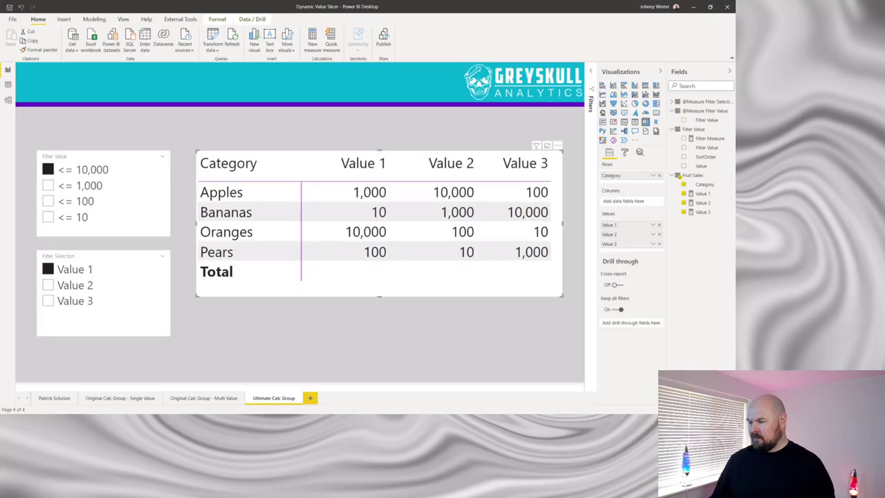
click(590, 71)
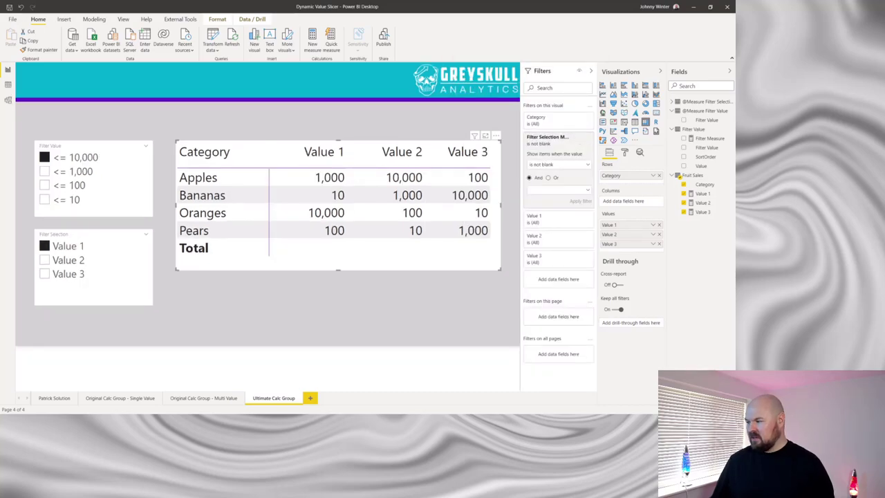
drag(521, 228, 484, 228)
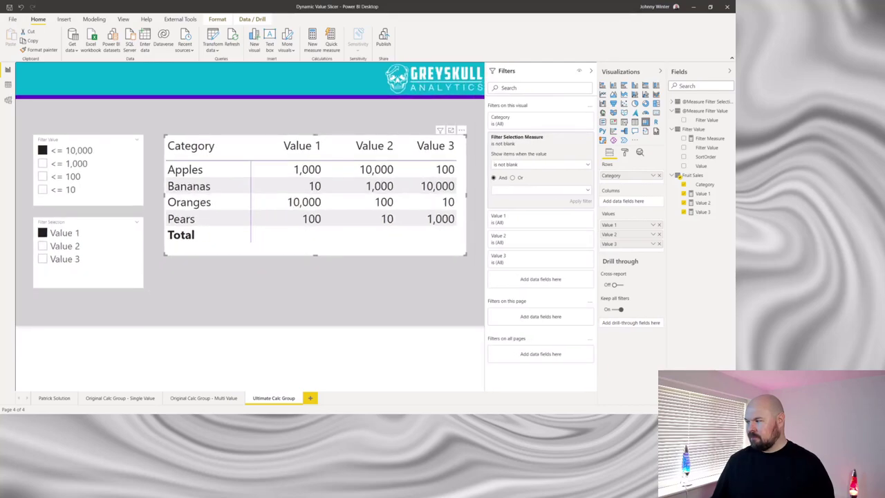
click(591, 71)
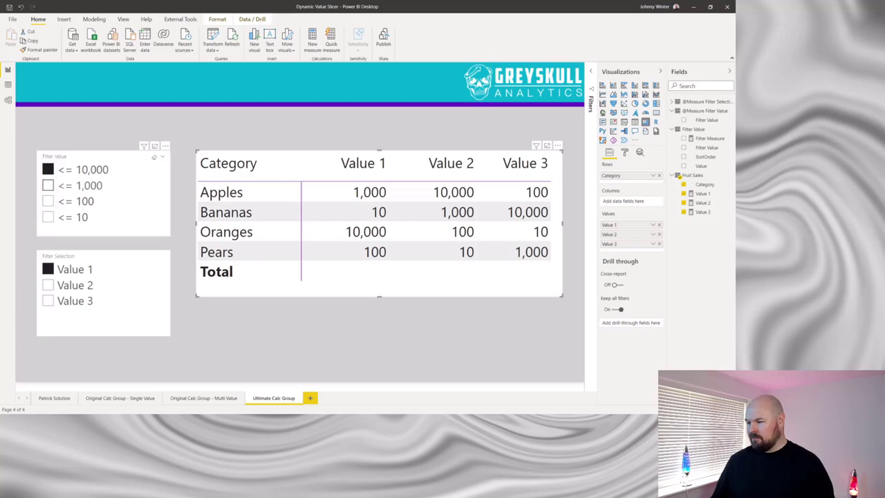
Step: Test the Filter Value slicer on the matrix with <= 1,000, <= 100 and <= 10 while Value 1 is the selected measure
click(76, 186)
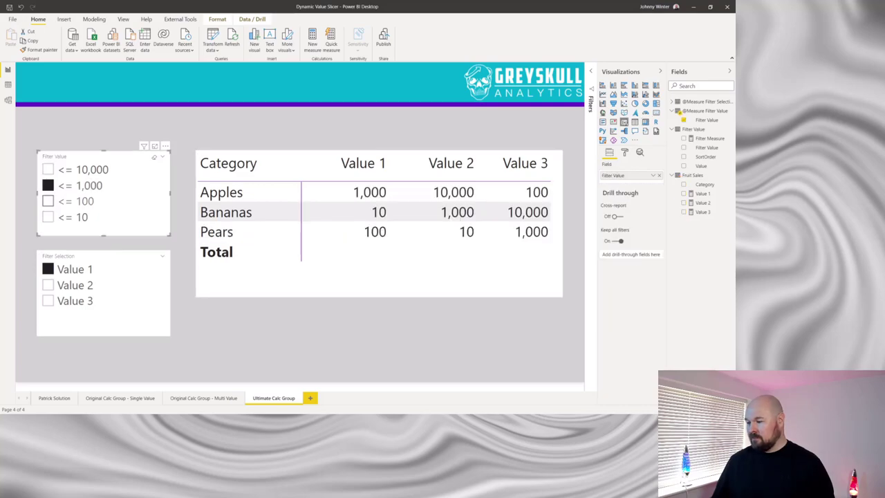
click(76, 202)
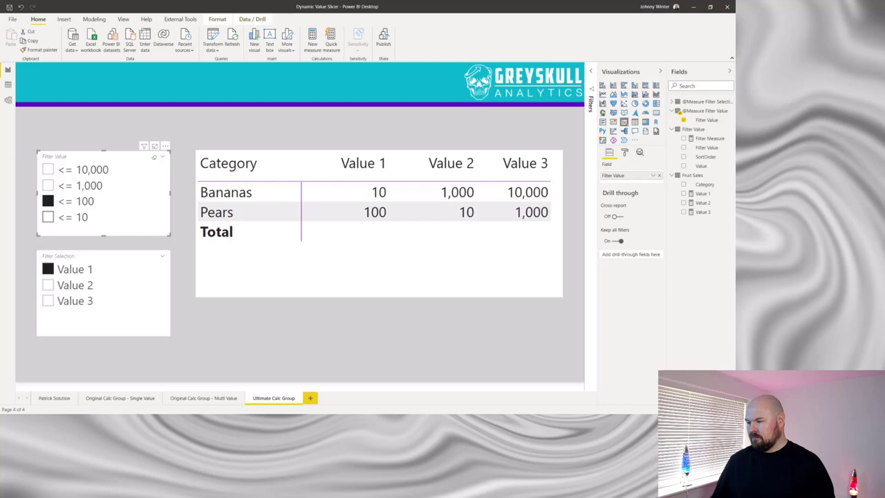
click(48, 216)
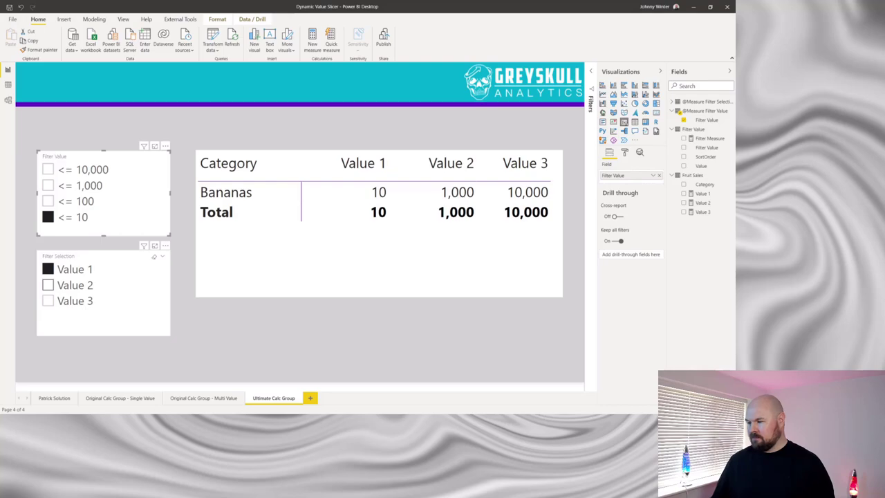
Step: Set the Filter Selection slicer to Value 2 and test the matrix with <= 10, <= 100, <= 1,000 and <= 10,000
click(48, 285)
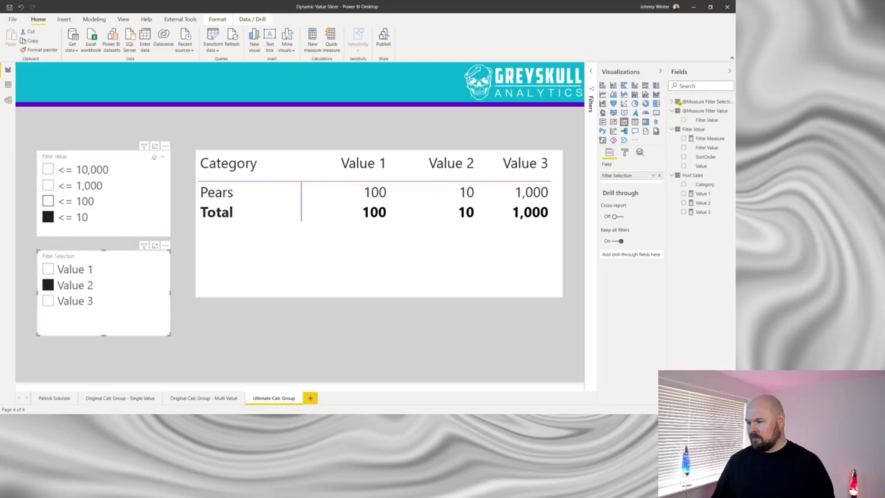
click(47, 201)
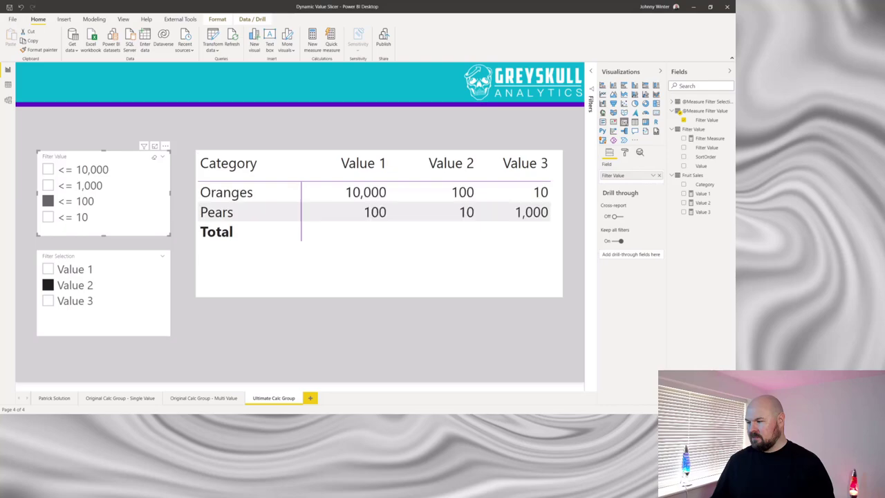
click(48, 185)
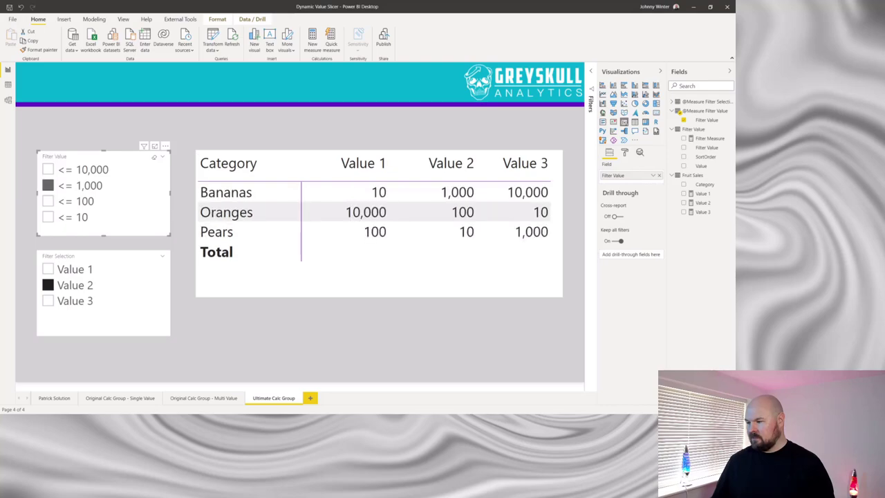
click(48, 170)
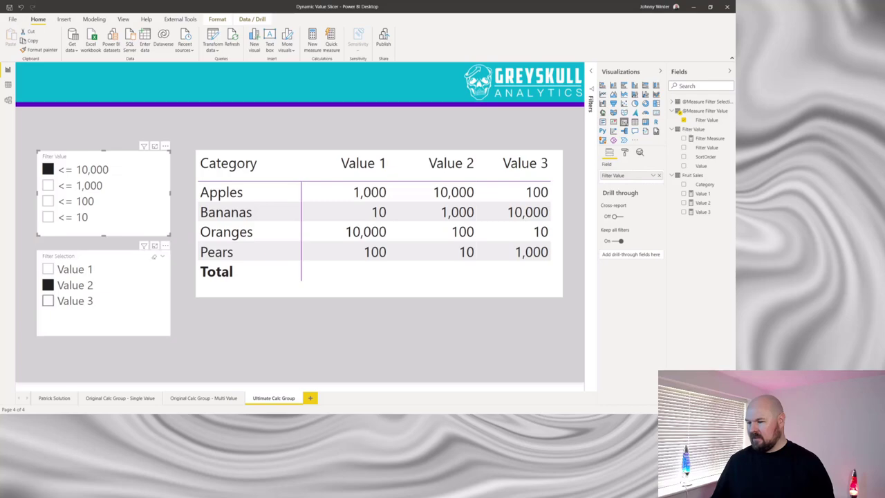
Step: Filter by Value 3 with <= 1,000, <= 100 and <= 10, ending with the filter selection on Value 1
click(48, 301)
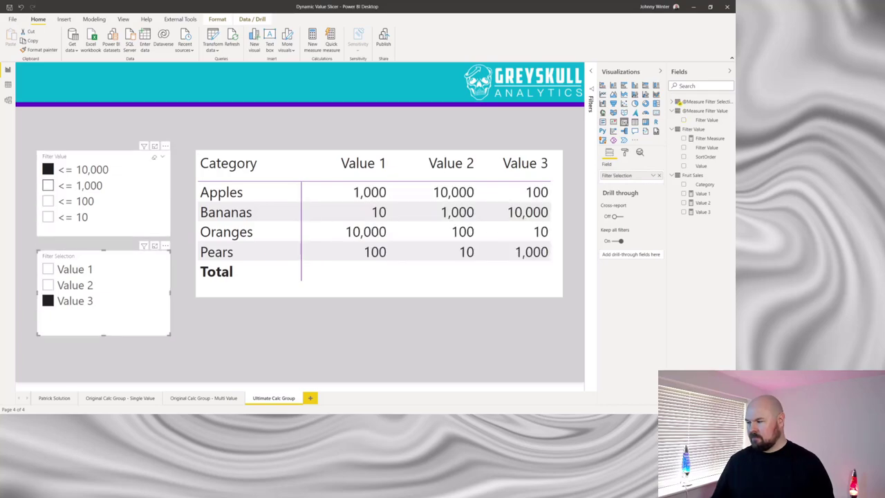
click(47, 185)
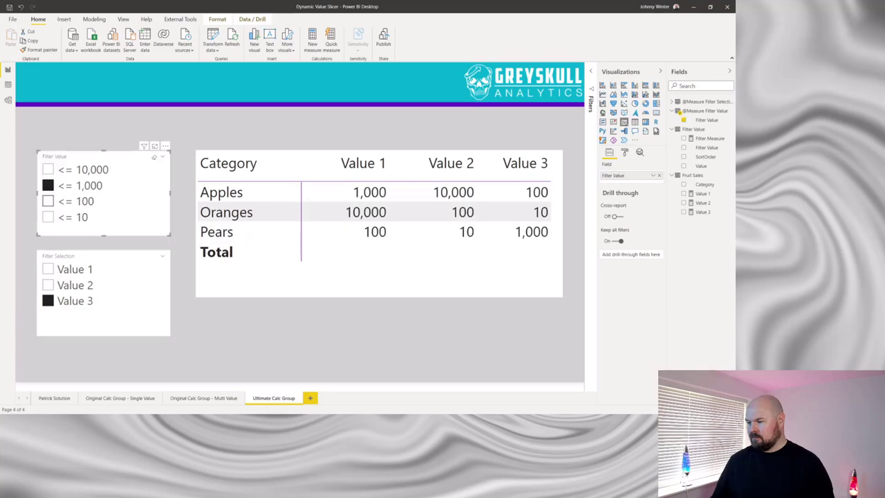
click(47, 201)
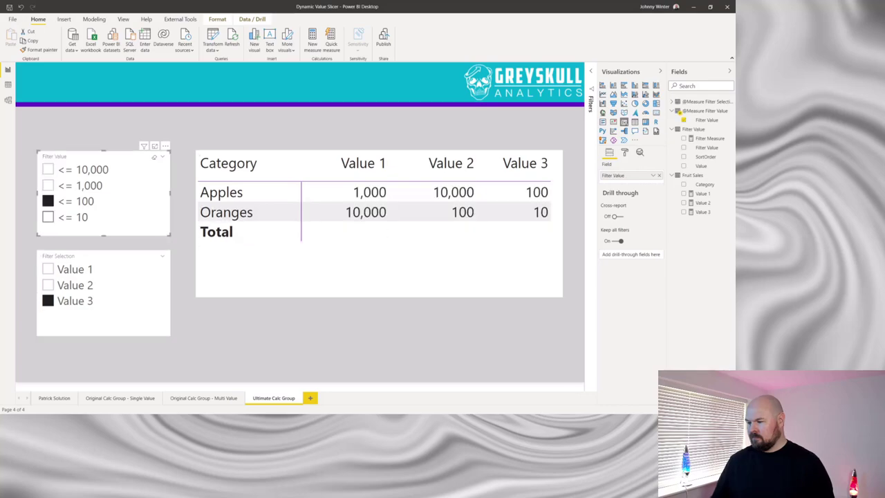
click(47, 217)
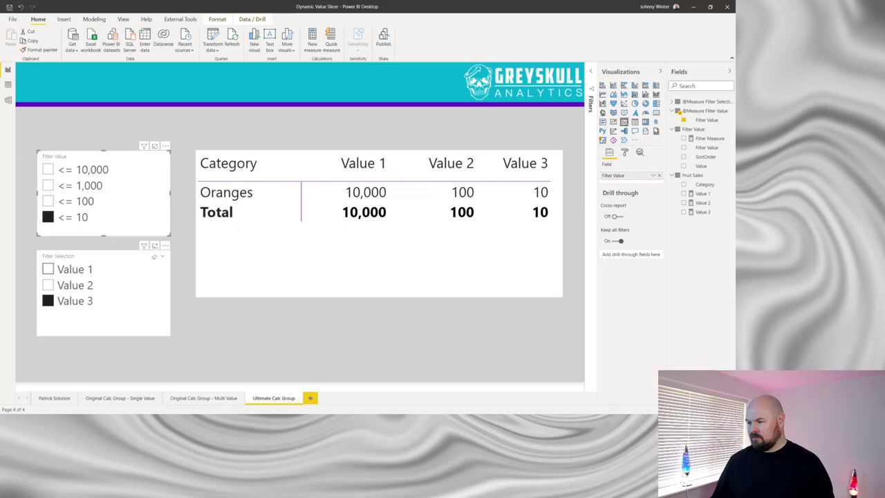
click(48, 269)
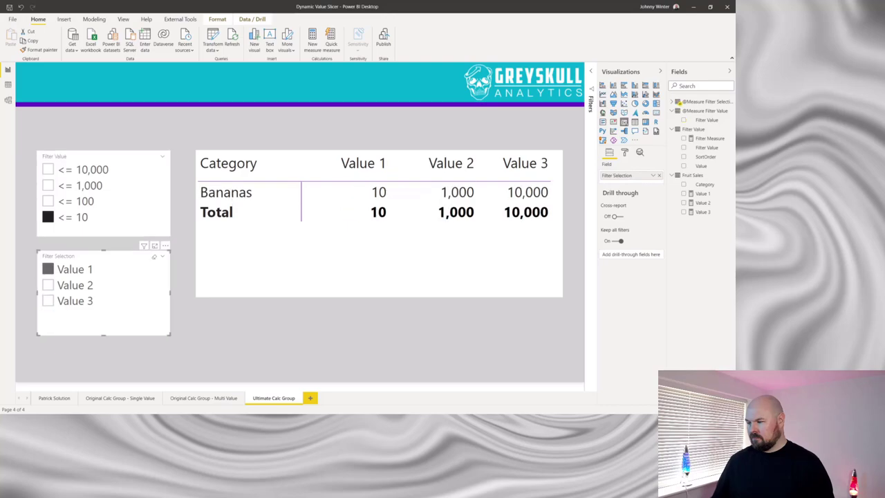